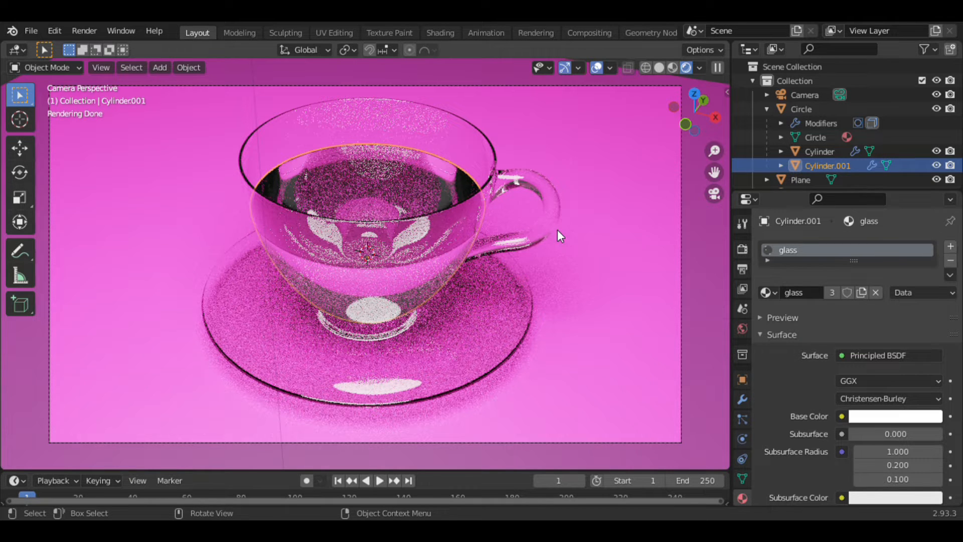
- Select the cup, the liquid and the saucer in turn to examine the material assigned to each
left_click(416, 122)
left_click(410, 176)
left_click(358, 355)
left_click(381, 153)
left_click(379, 133)
left_click(360, 341)
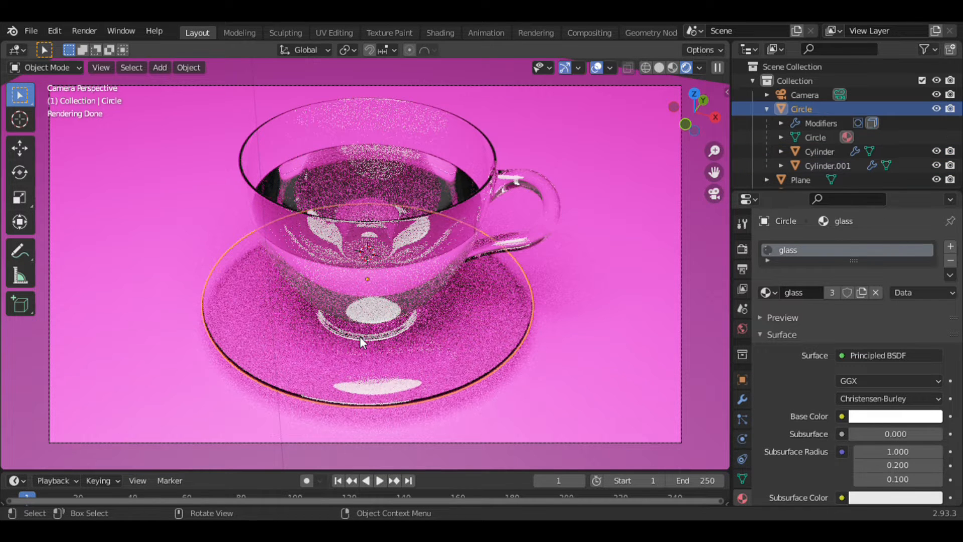
left_click(385, 197)
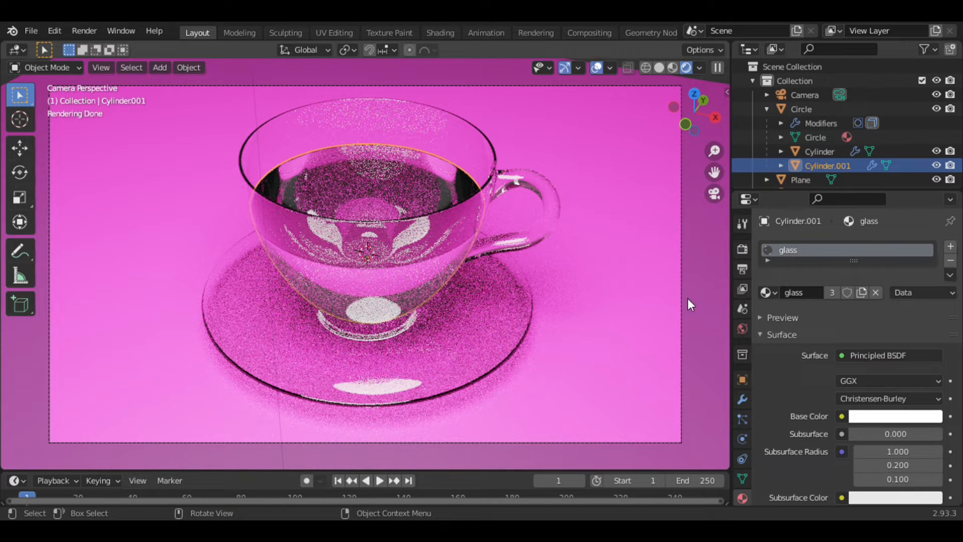
left_click(370, 157)
left_click(360, 197)
left_click_drag(384, 351, 385, 343)
left_click(400, 136)
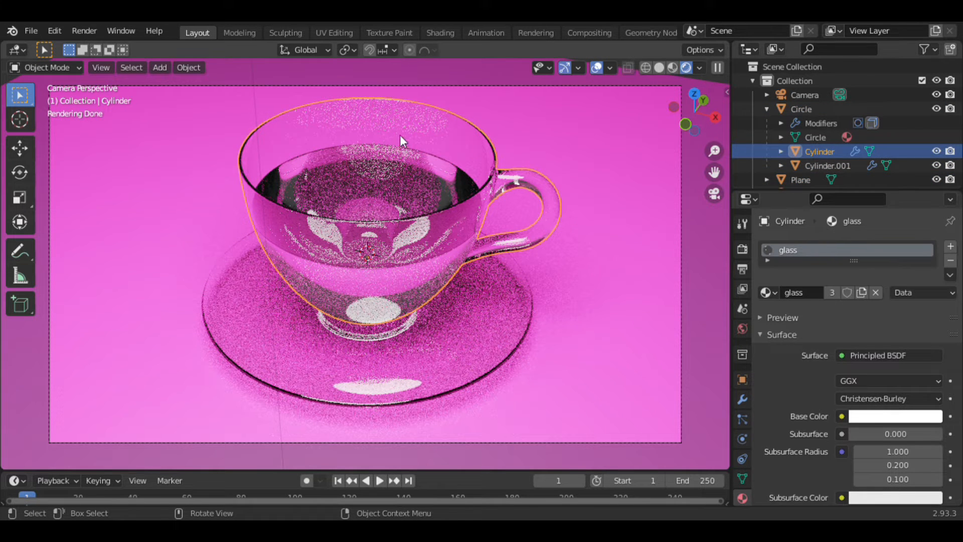
left_click(402, 132)
left_click(397, 173)
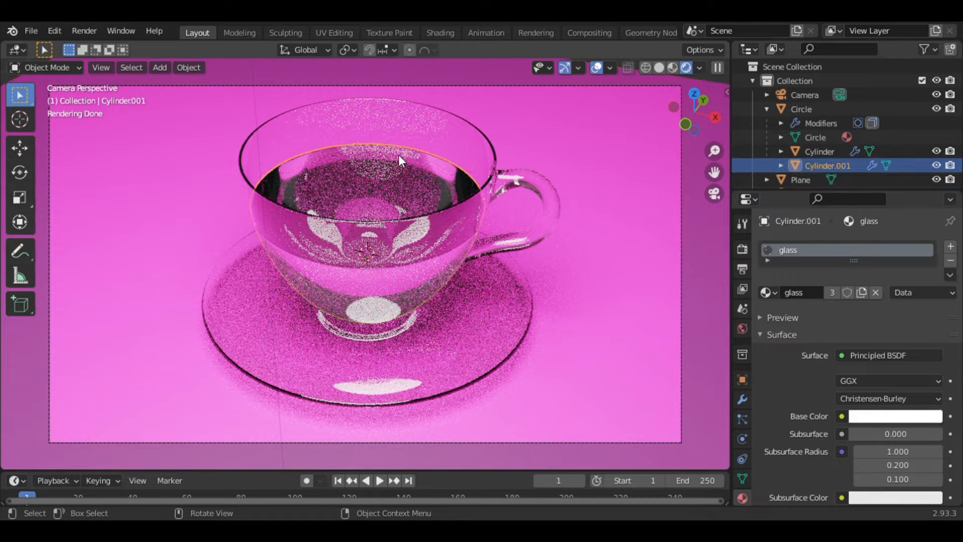
left_click(407, 134)
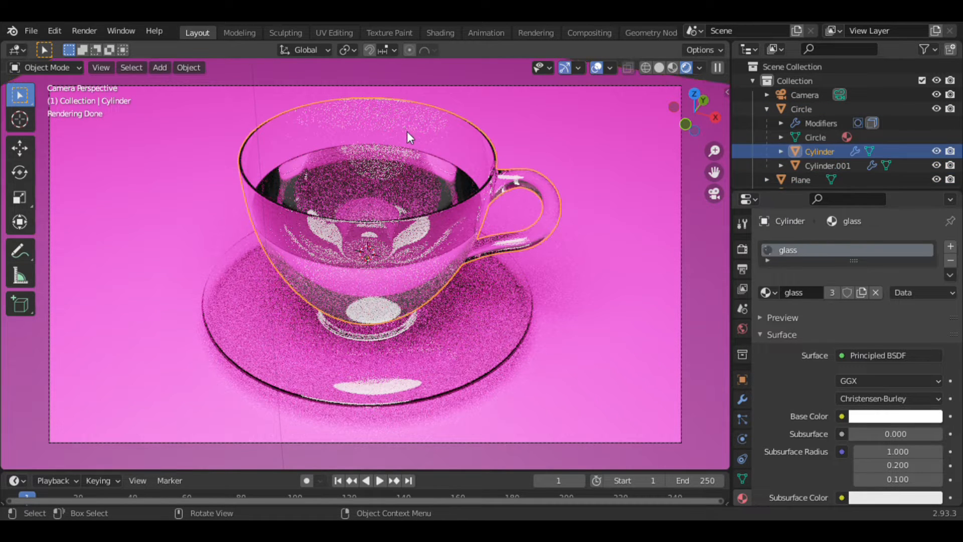
left_click(380, 196)
left_click(359, 215)
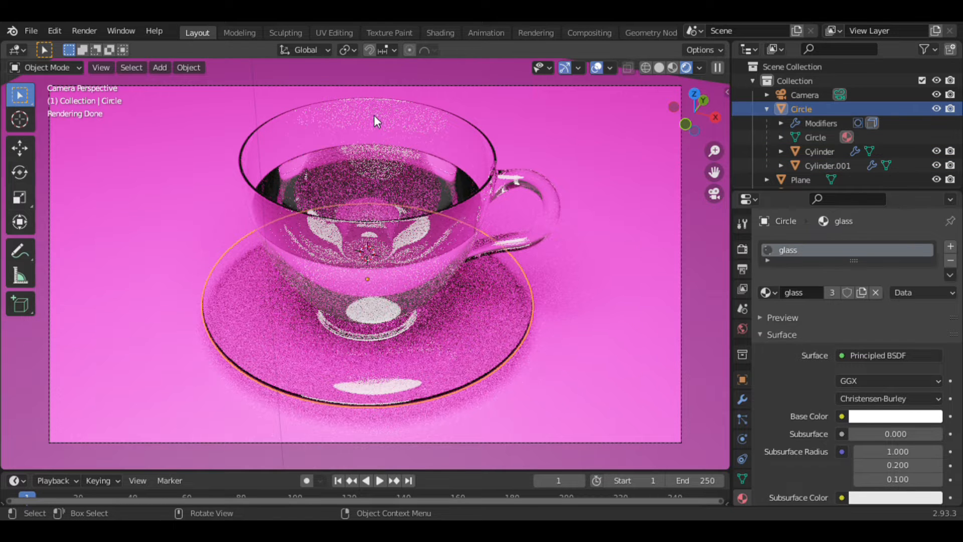
left_click(380, 143)
left_click(382, 153)
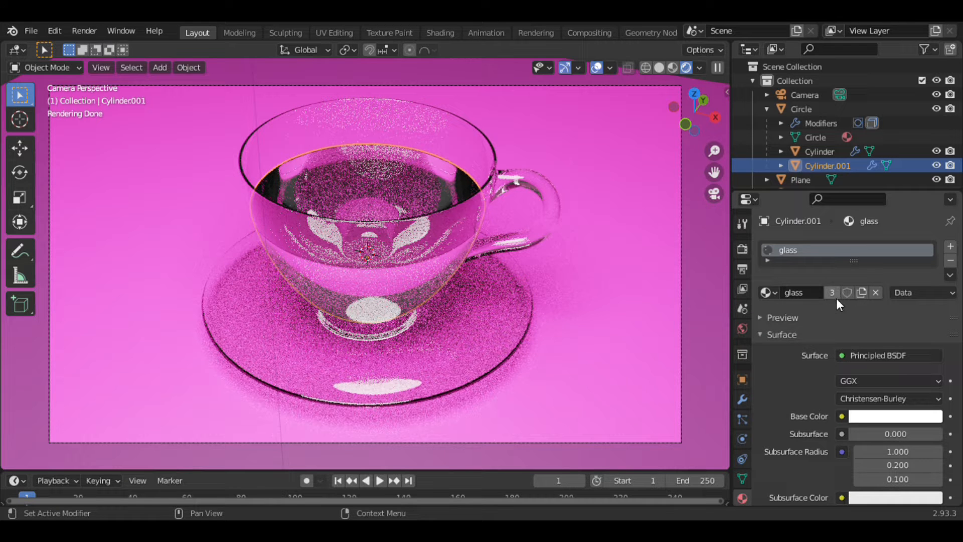
left_click(425, 161)
left_click(425, 168)
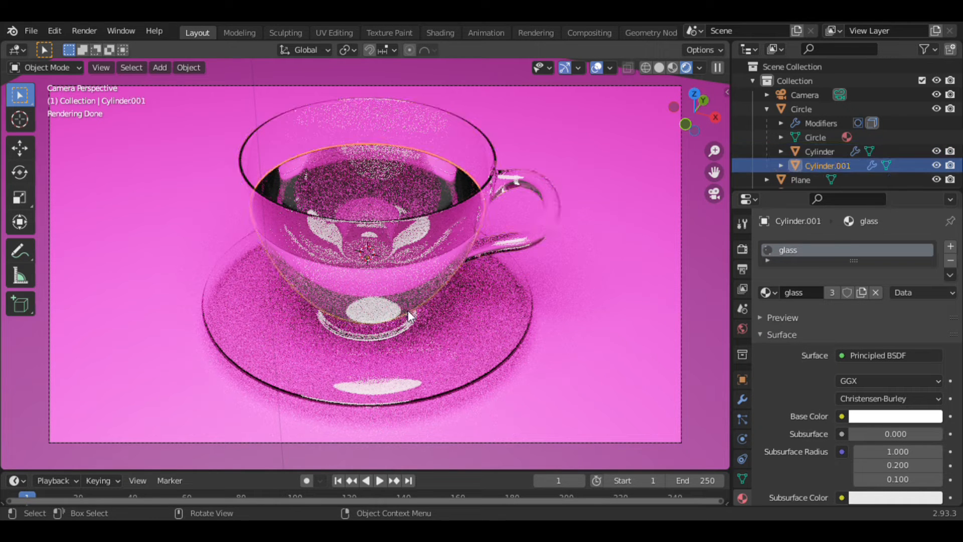
left_click(402, 345)
- Make the liquid's glass material a single-user copy and rename it "coffe"
left_click(386, 189)
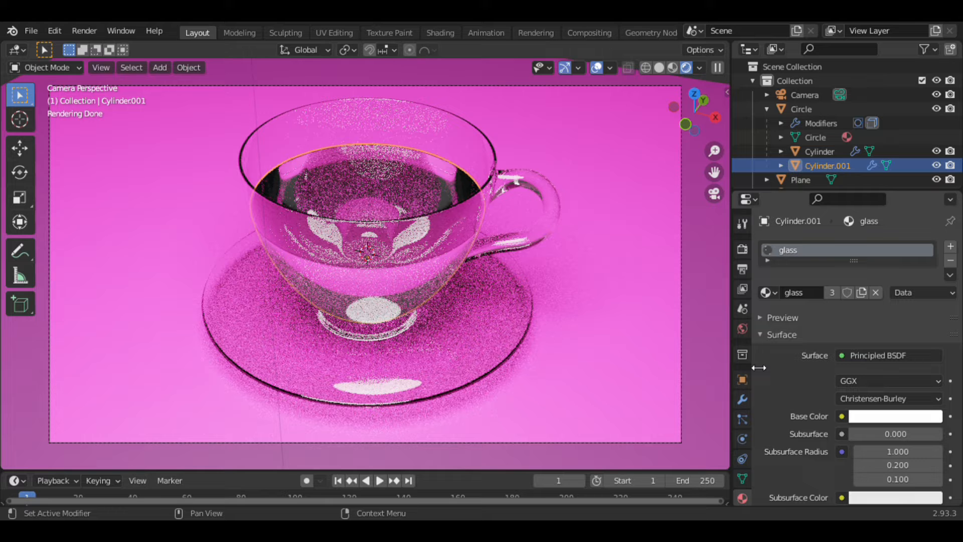
left_click(831, 294)
left_click(808, 298)
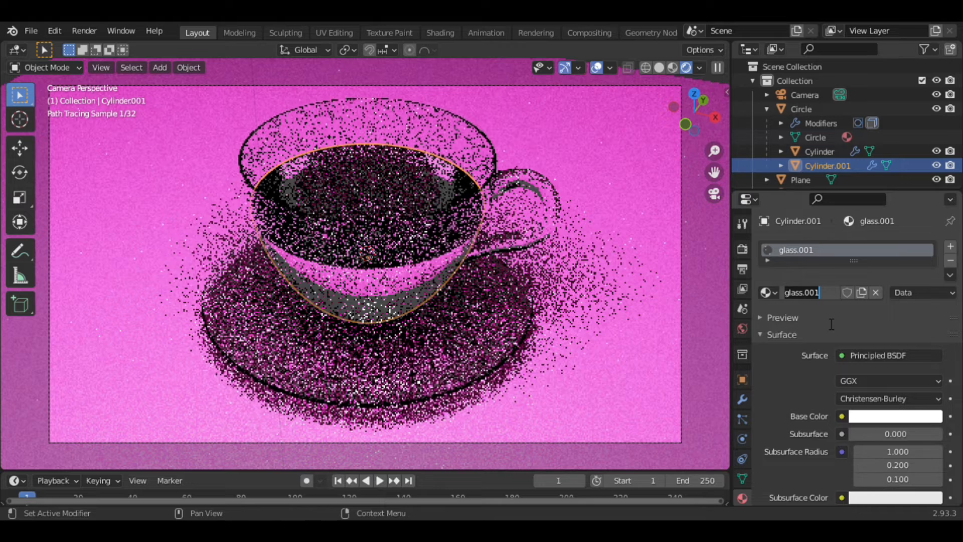
type("ck")
key("BackSpace")
type("offe")
key("Return")
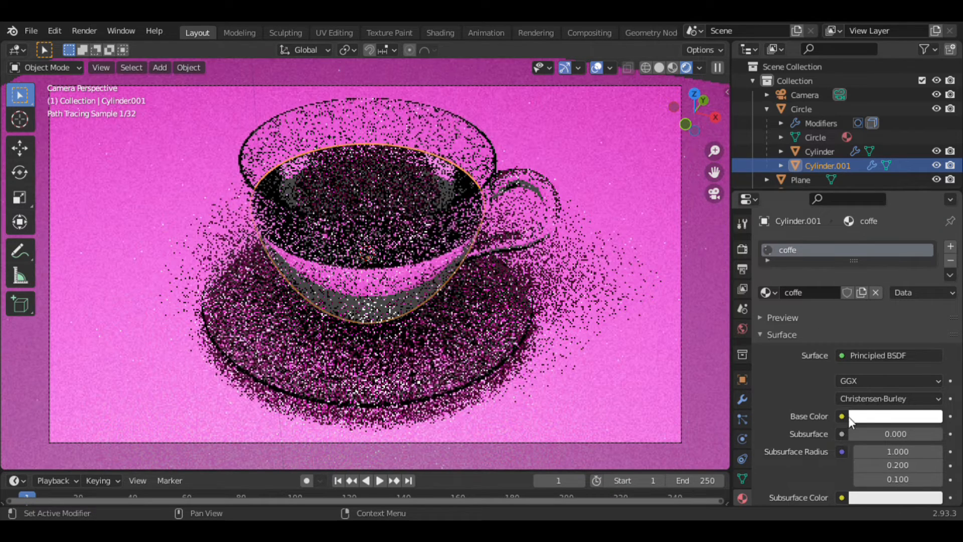
- Try a saturated orange-red base color on the coffe material and show the material preview
left_click(879, 412)
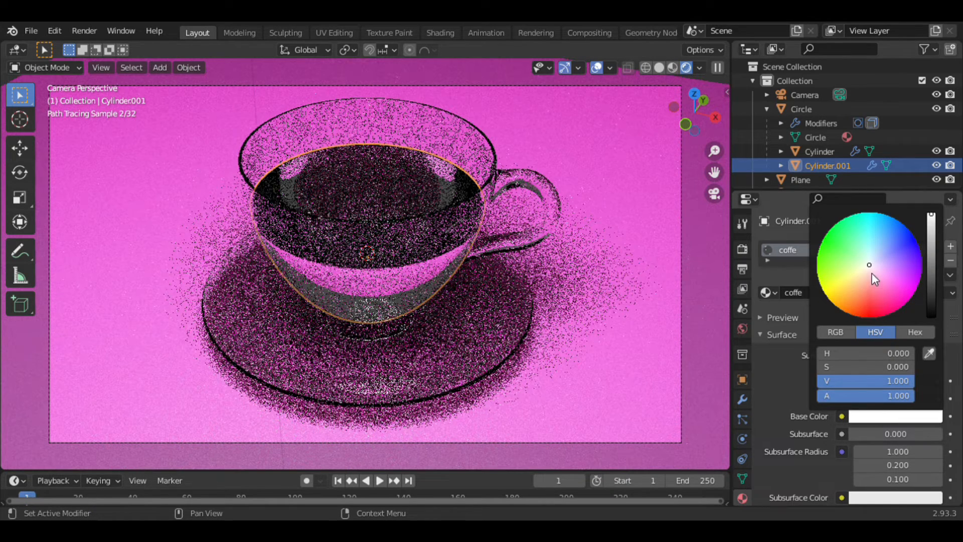
mouse_move(867, 262)
left_mouse_down()
mouse_move(844, 309)
mouse_move(856, 310)
left_mouse_up()
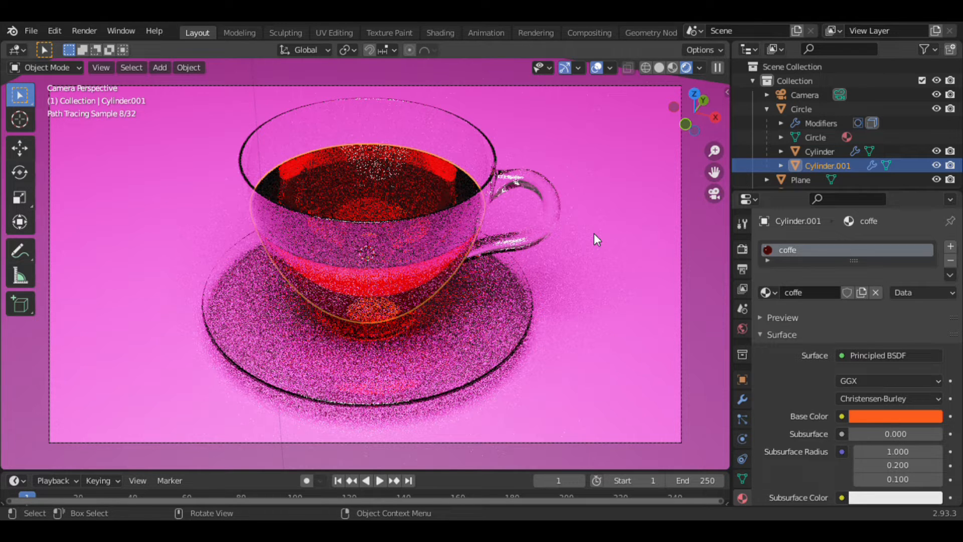
left_click(760, 316)
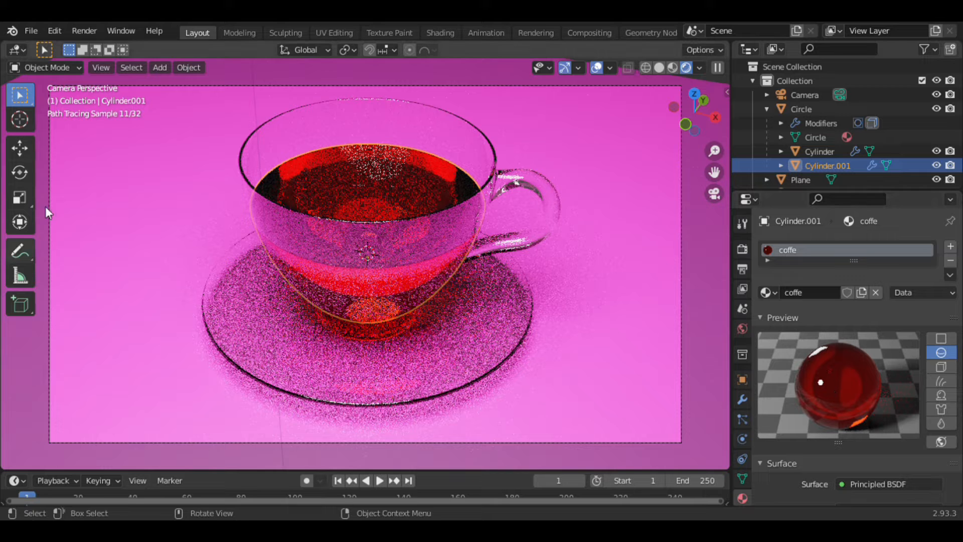
- Desaturate the coffe material's base color back to white
scroll(871, 360, "down", 2)
scroll(871, 360, "down", 2)
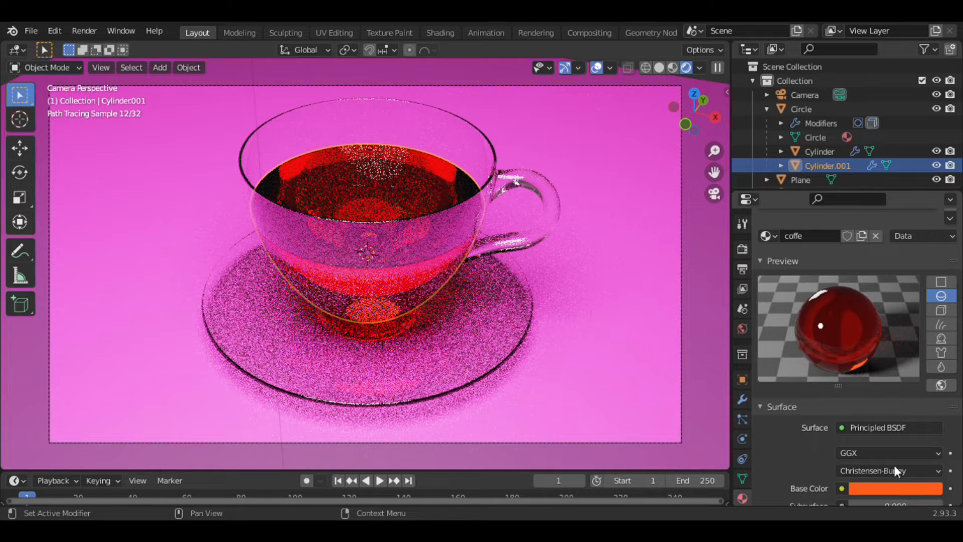
left_click(896, 487)
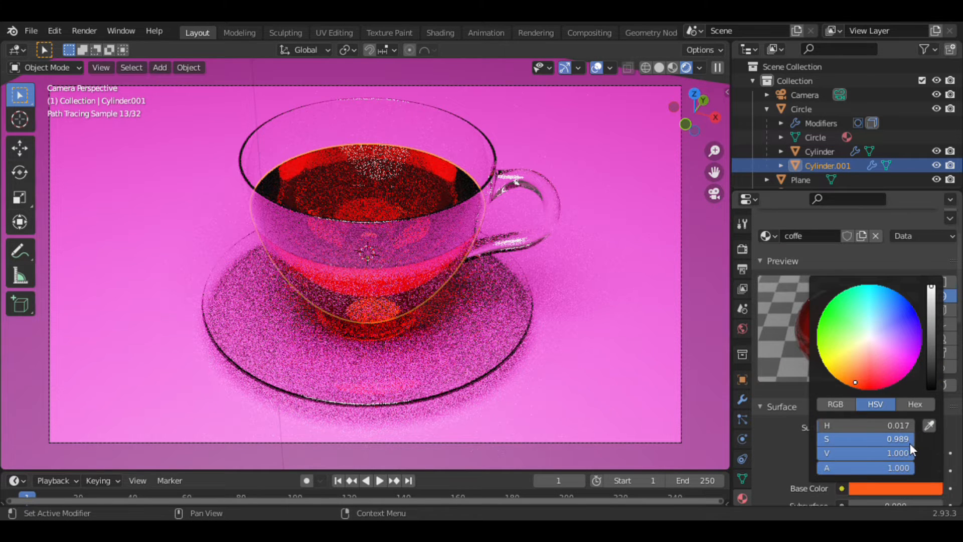
left_click_drag(909, 439, 817, 440)
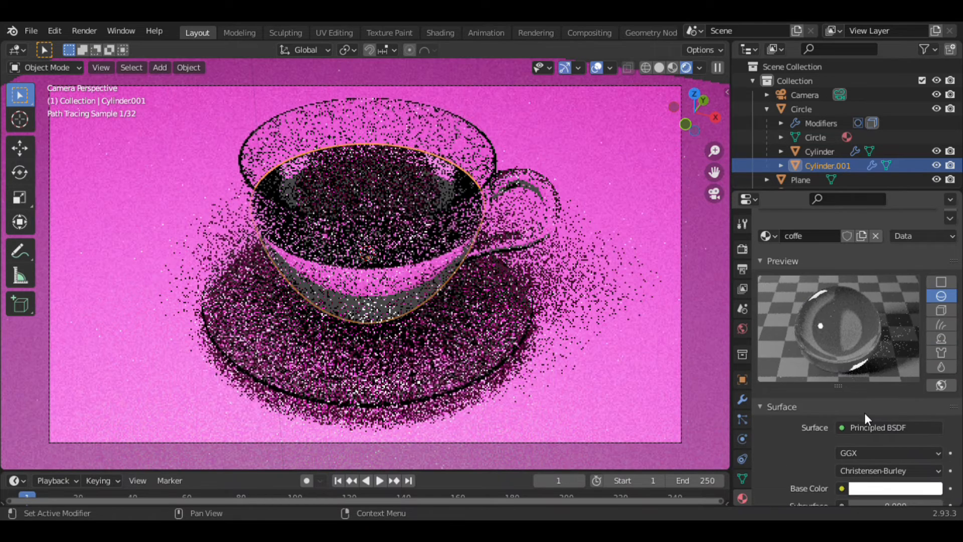
- Start the Shortcut VUr input display from the viewport sidebar and hide the sidebar again
scroll(865, 414, "down", 18)
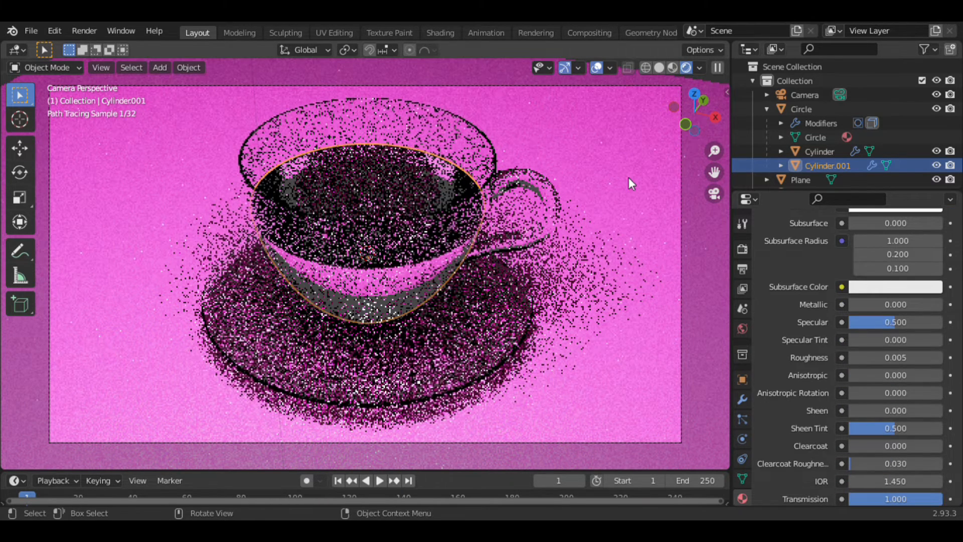
key("n")
left_click(652, 106)
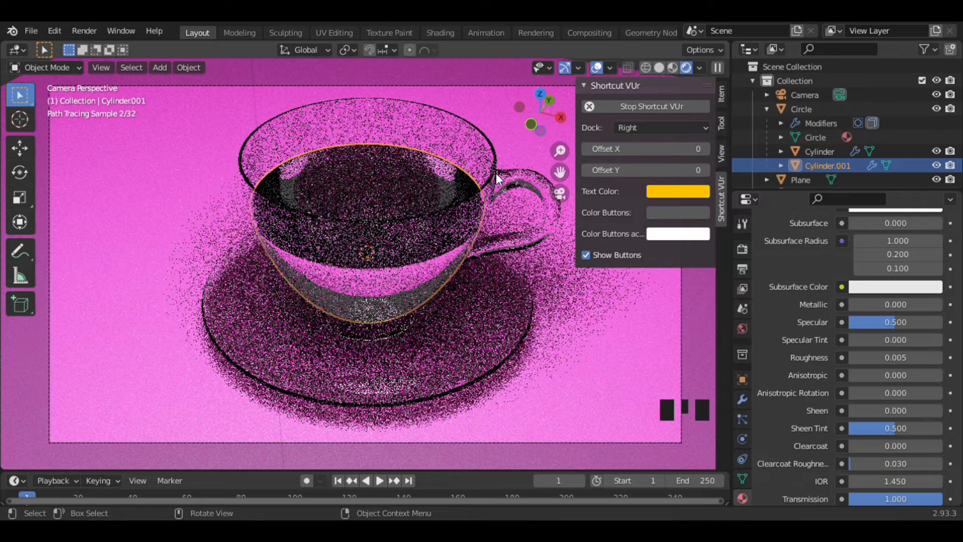
key("n")
- Assign a Volume Absorption shader to the volume of the liquid's coffe material
scroll(853, 351, "down", 6)
scroll(854, 352, "down", 1)
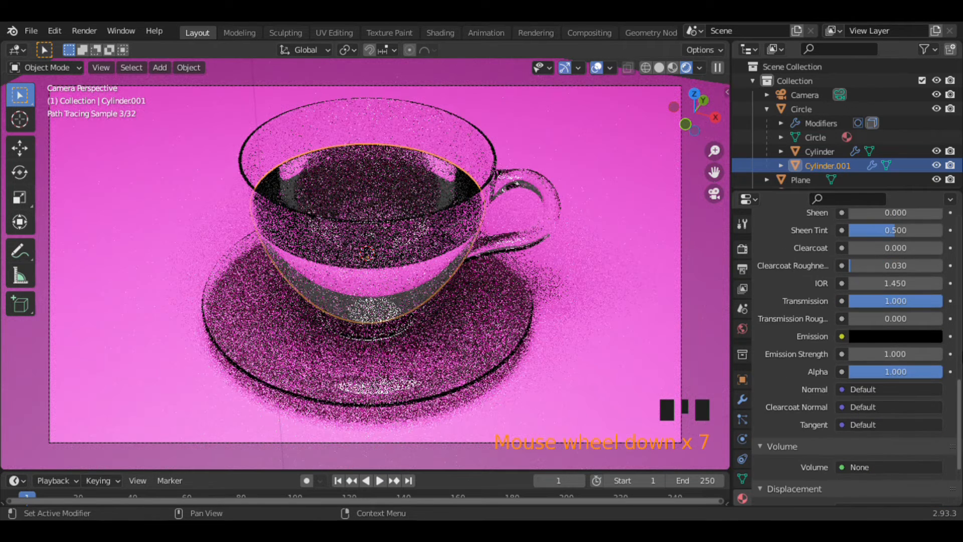
scroll(935, 349, "down", 1)
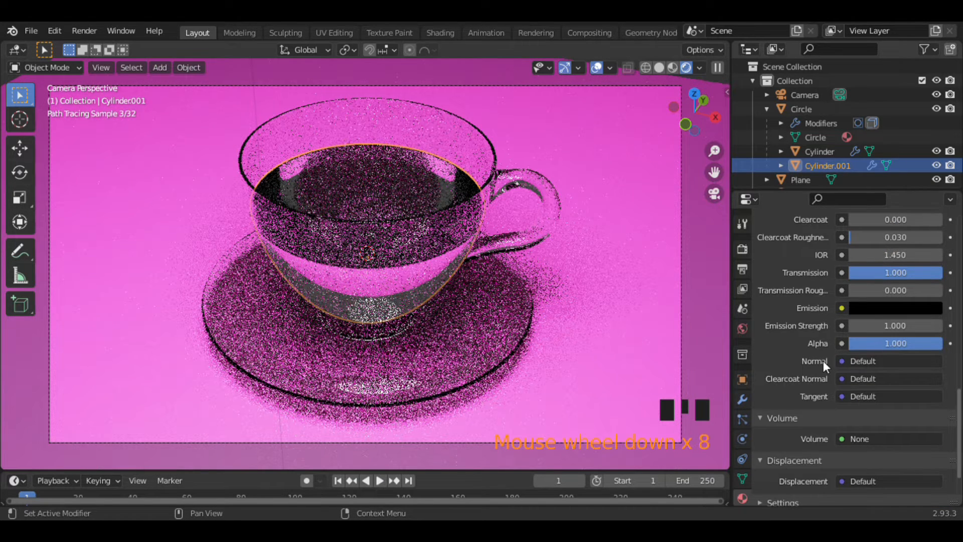
left_click(773, 420)
left_click(778, 418)
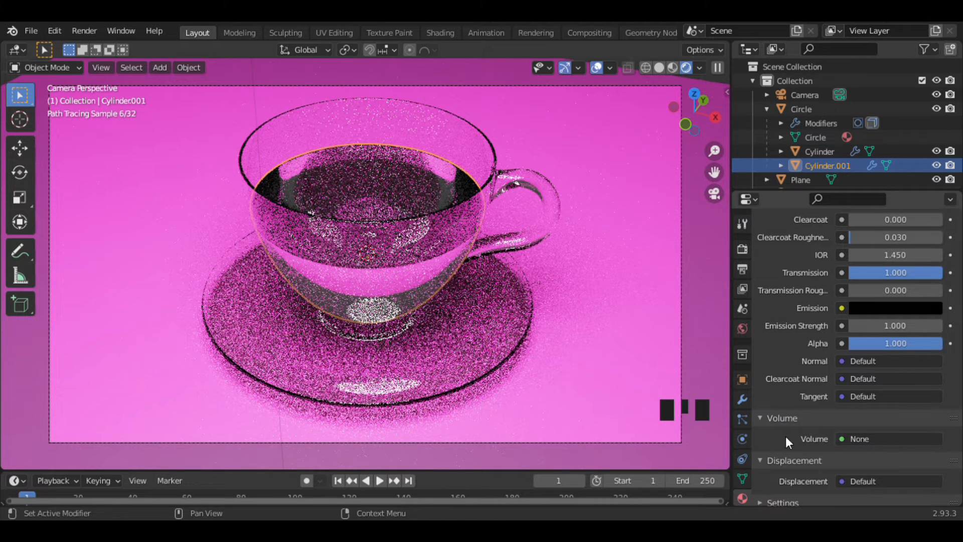
left_click(890, 440)
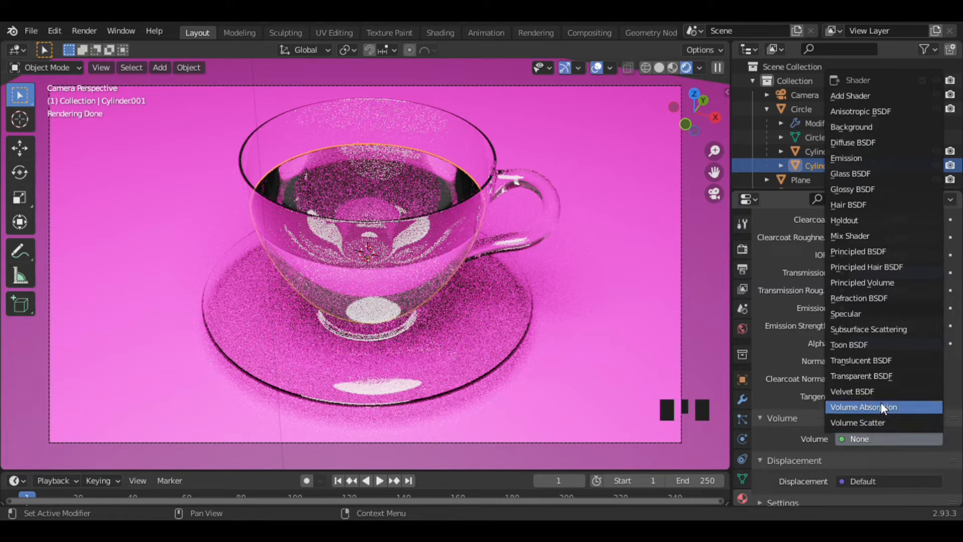
left_click(901, 405)
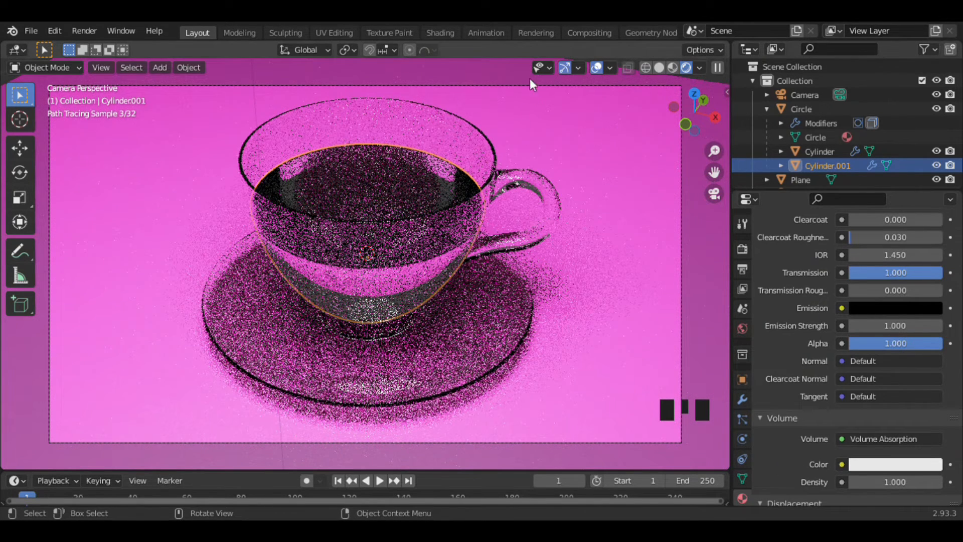
right_click(530, 49)
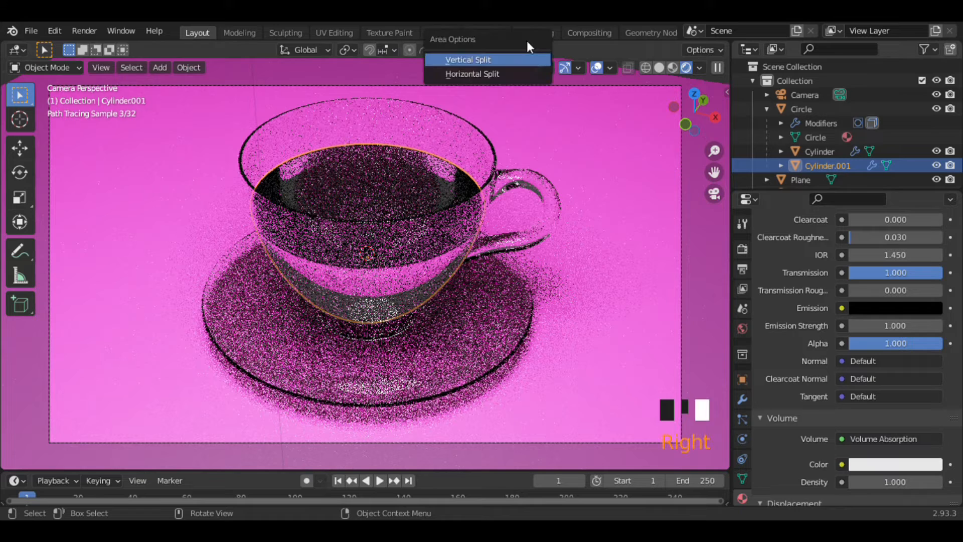
left_click(493, 59)
left_click(501, 181)
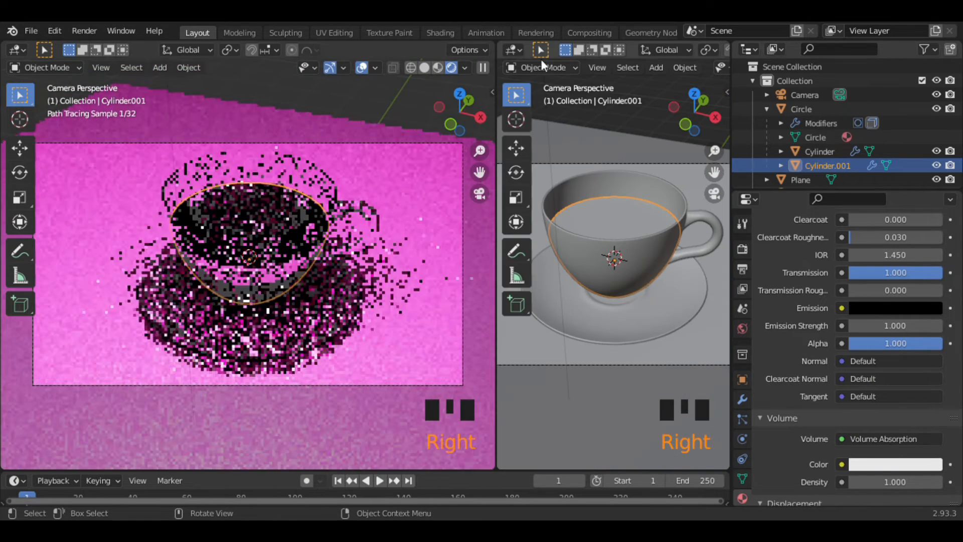
left_click(517, 52)
left_click(495, 104)
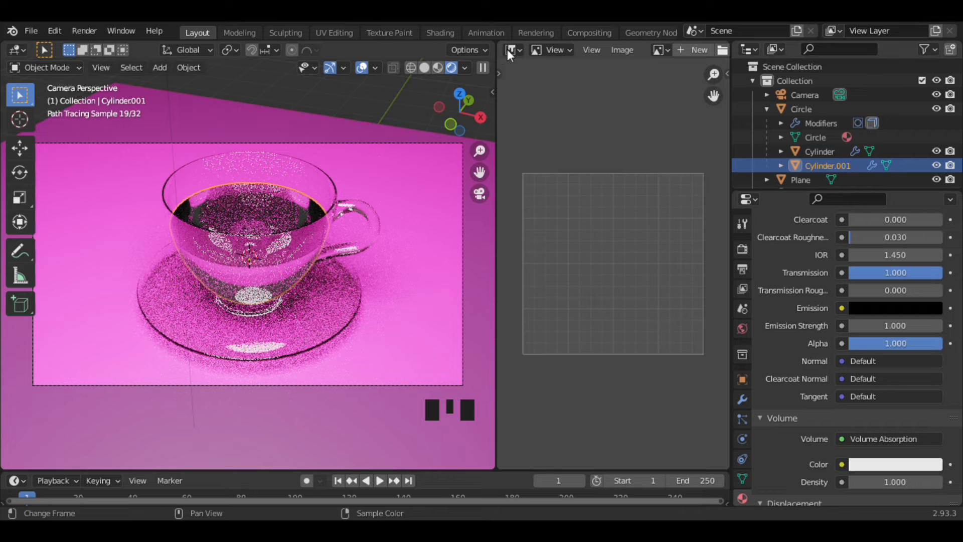
left_click_drag(500, 43, 577, 73)
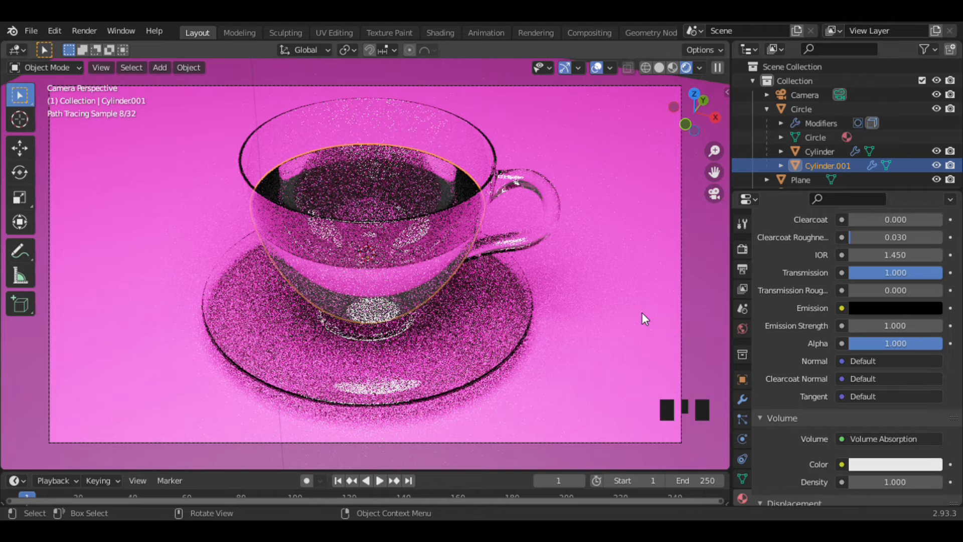
- Try a density of 0 for the coffe material's Volume Absorption shader
scroll(896, 451, "down", 1)
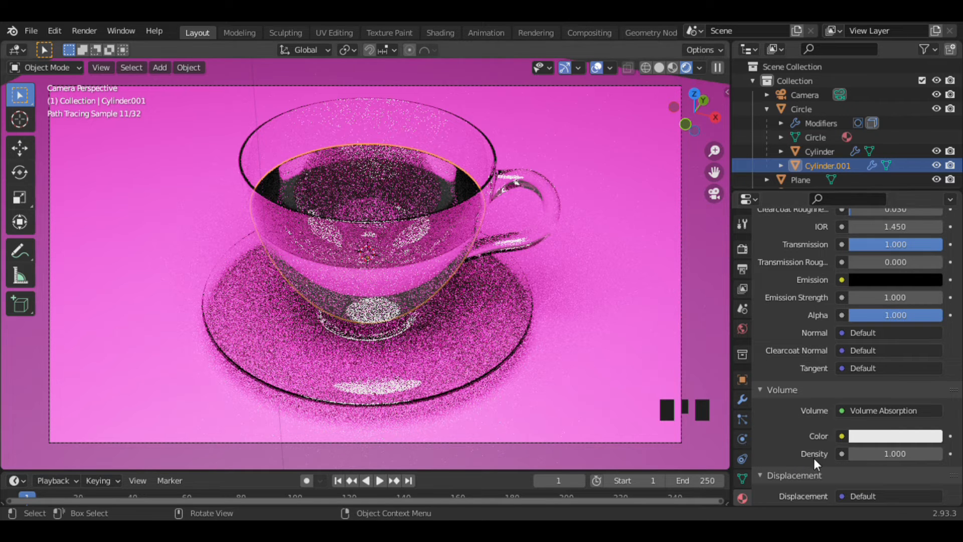
left_click(882, 459)
left_click(791, 427)
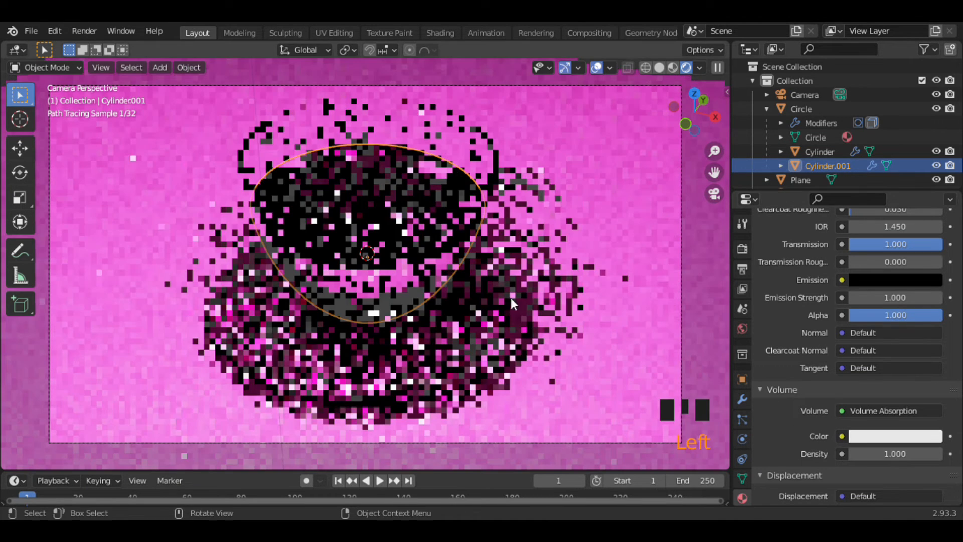
middle_click_drag(427, 259, 332, 282)
scroll(333, 287, "up", 4)
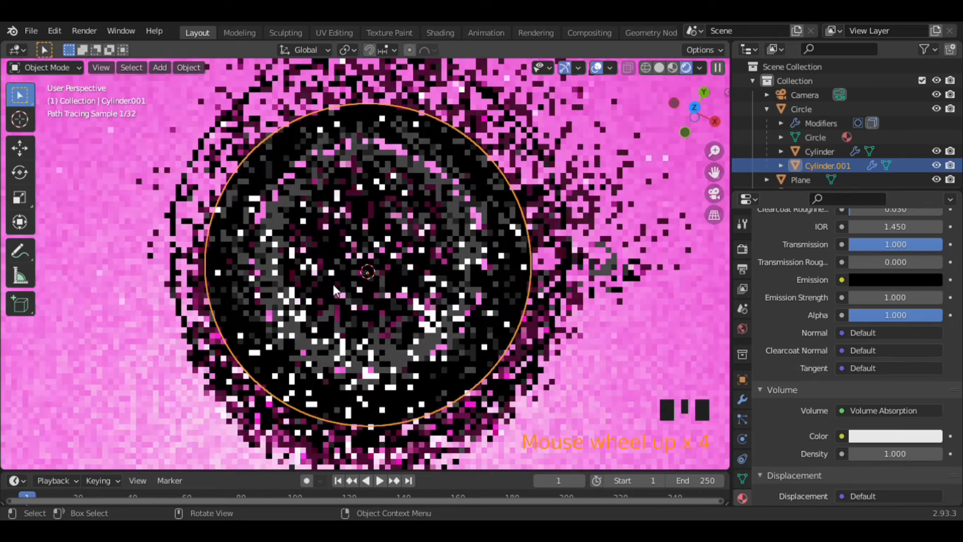
left_click(886, 456)
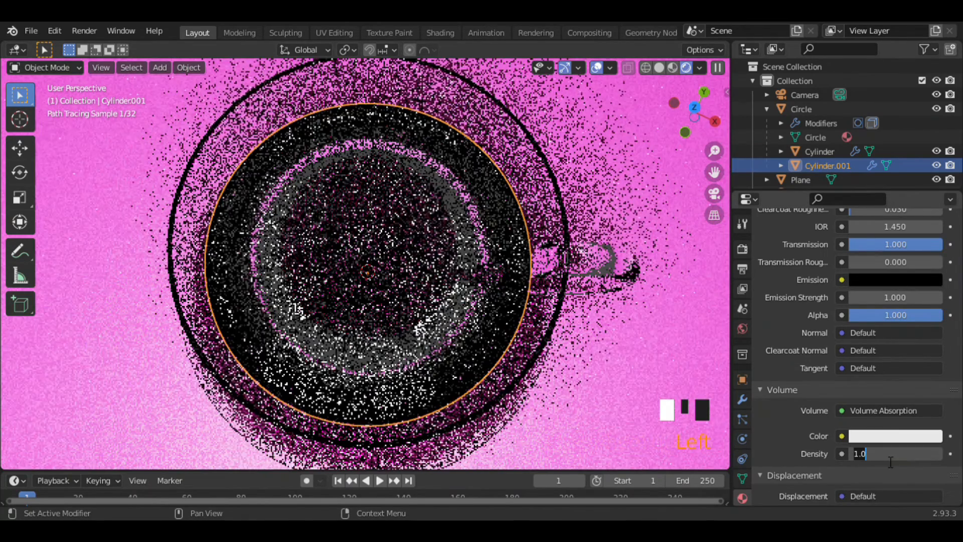
key("Return")
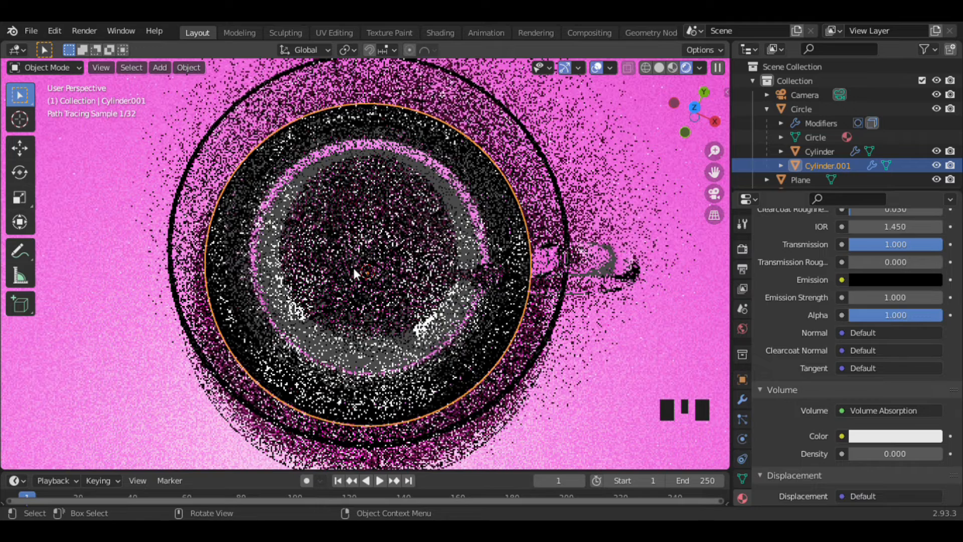
- Try densities of 20 and 0 for the liquid's Volume Absorption shader
left_click(883, 454)
type("0.0")
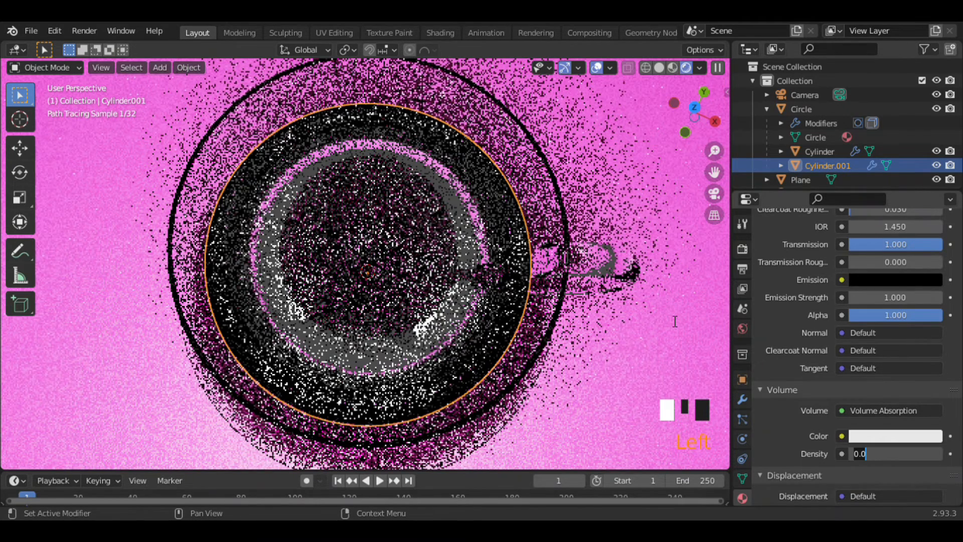
type("20")
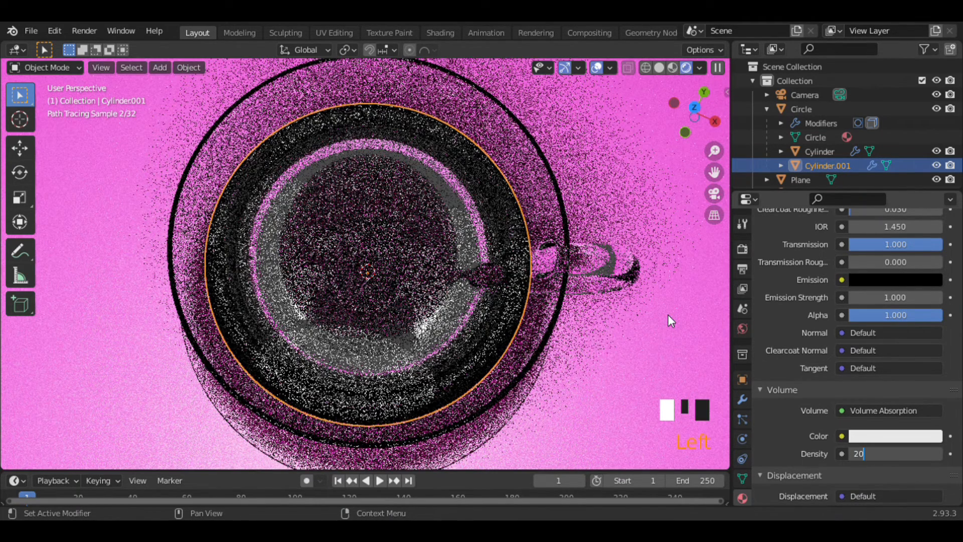
key("Return")
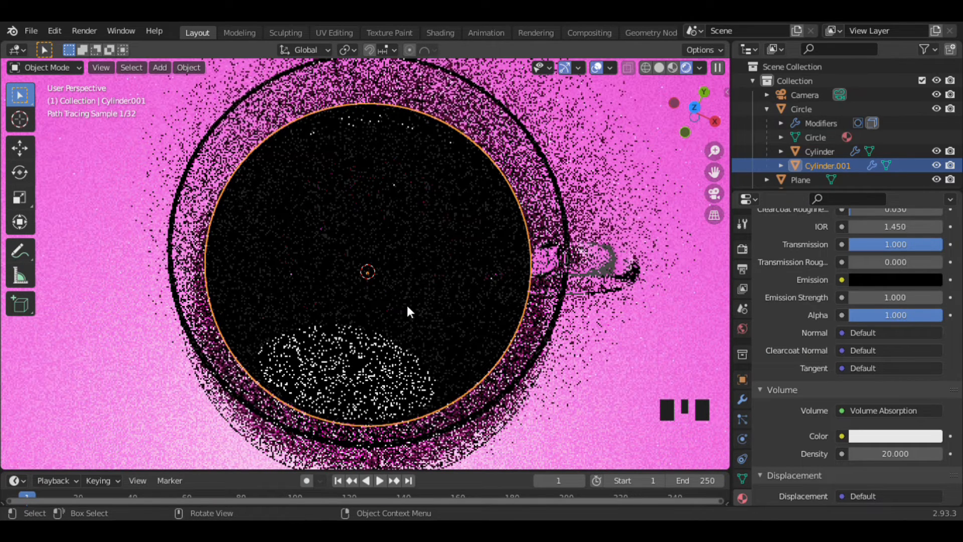
double_click(855, 456)
type("0")
key("Return")
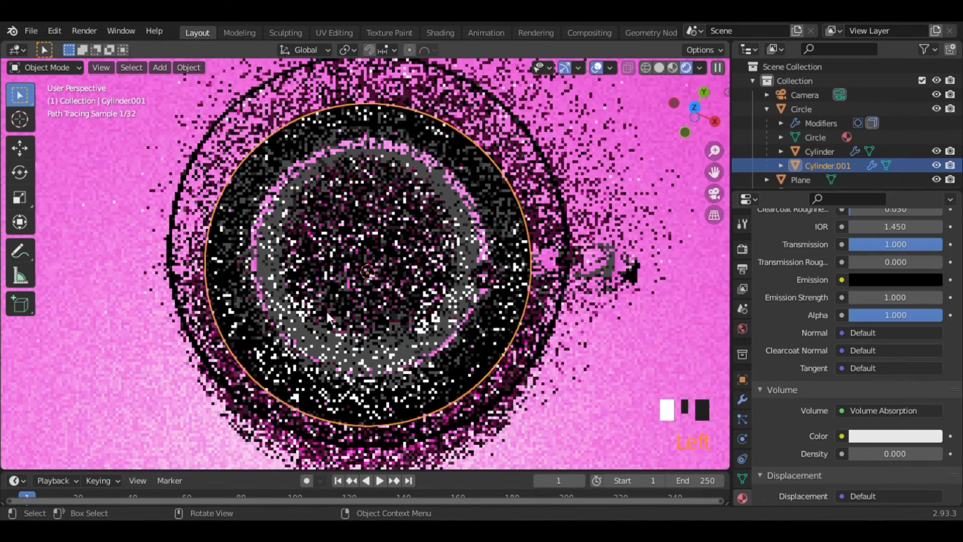
- Switch to the camera view and set the liquid's Volume Absorption density to 1
middle_click_drag(330, 248, 330, 251)
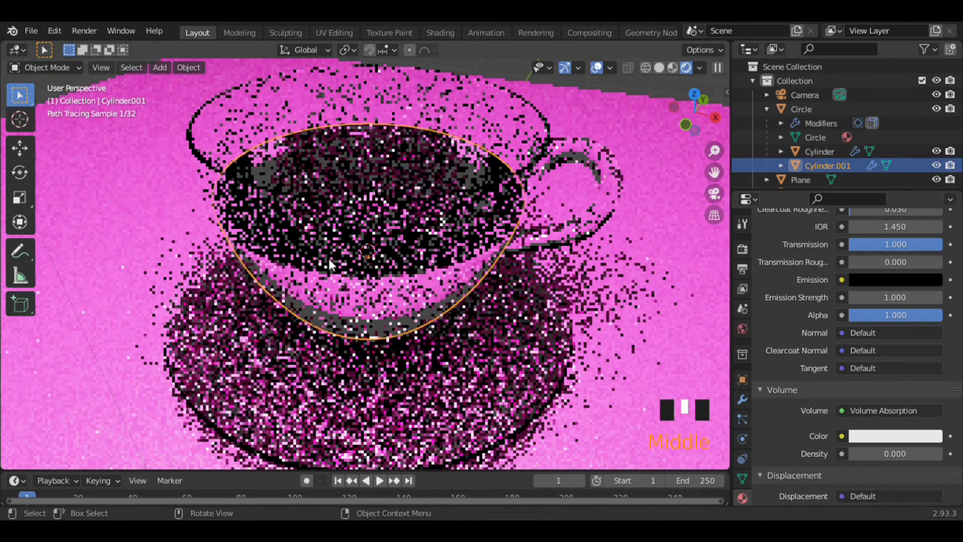
key("KP_0")
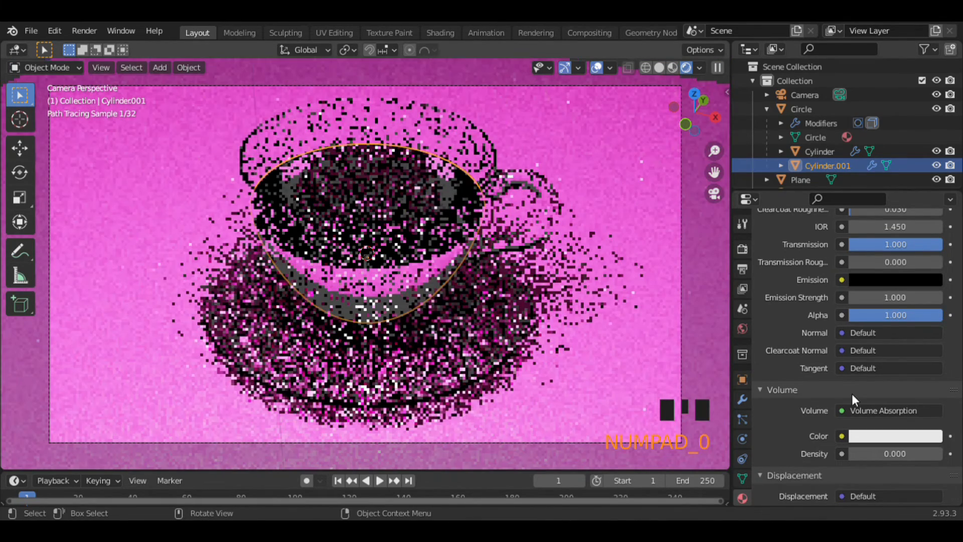
double_click(893, 454)
type("1")
key("Return")
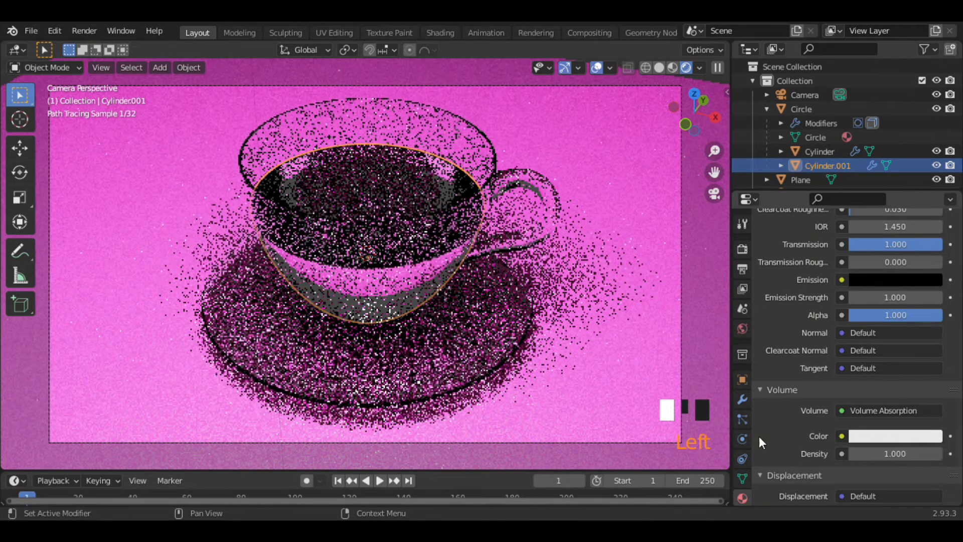
- Set the liquid's Volume Absorption color to orange (H 0.034, S 0.993, V 0.800) and its density to 20
left_click(878, 435)
left_click_drag(869, 287, 847, 328)
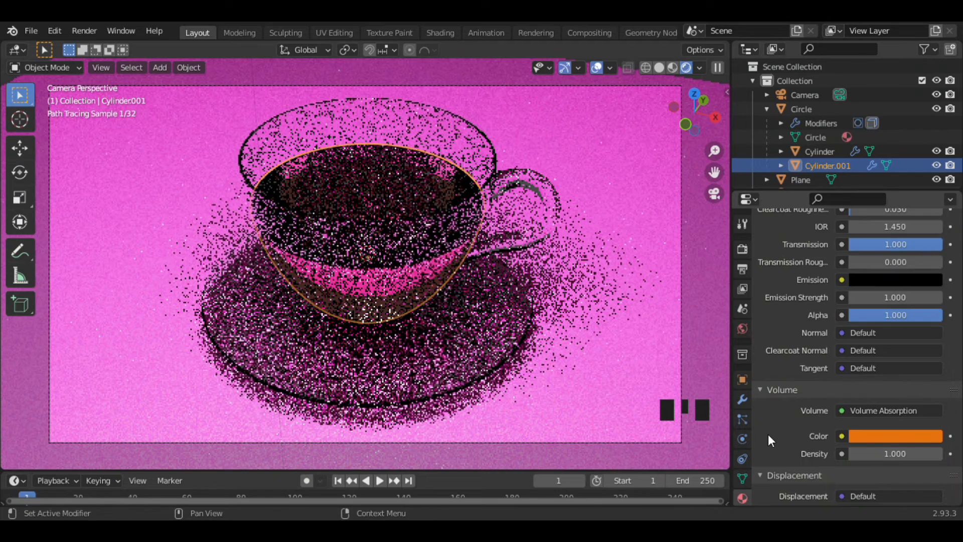
left_click(893, 455)
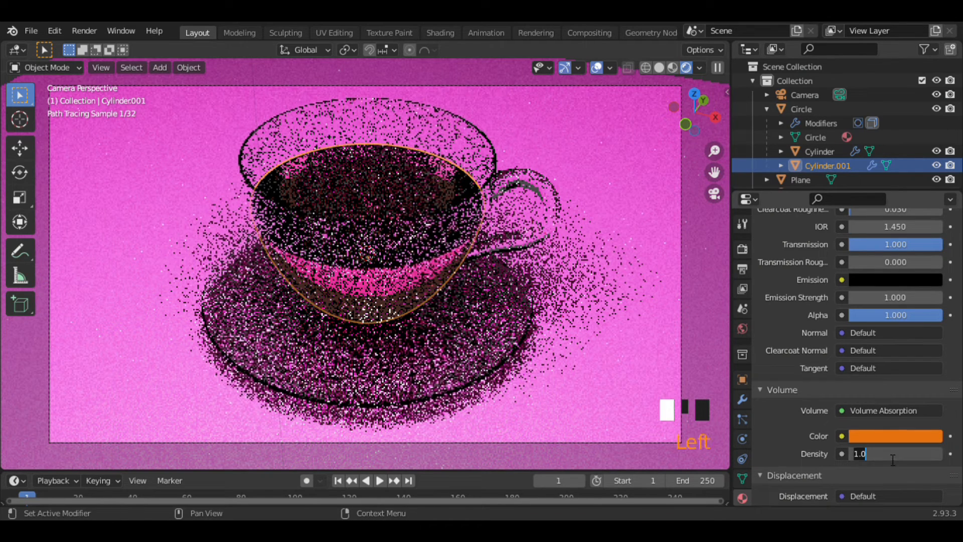
left_click(787, 445)
left_click(885, 460)
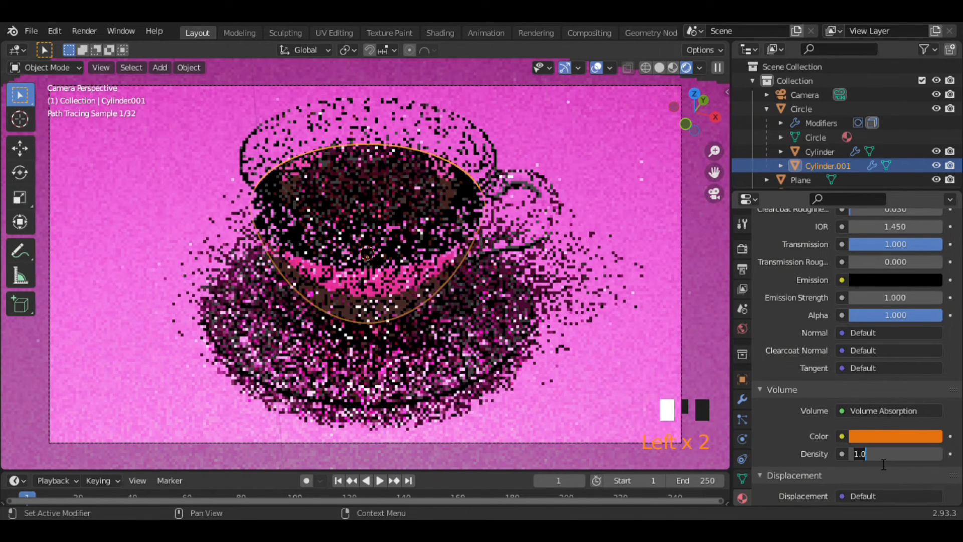
type("20")
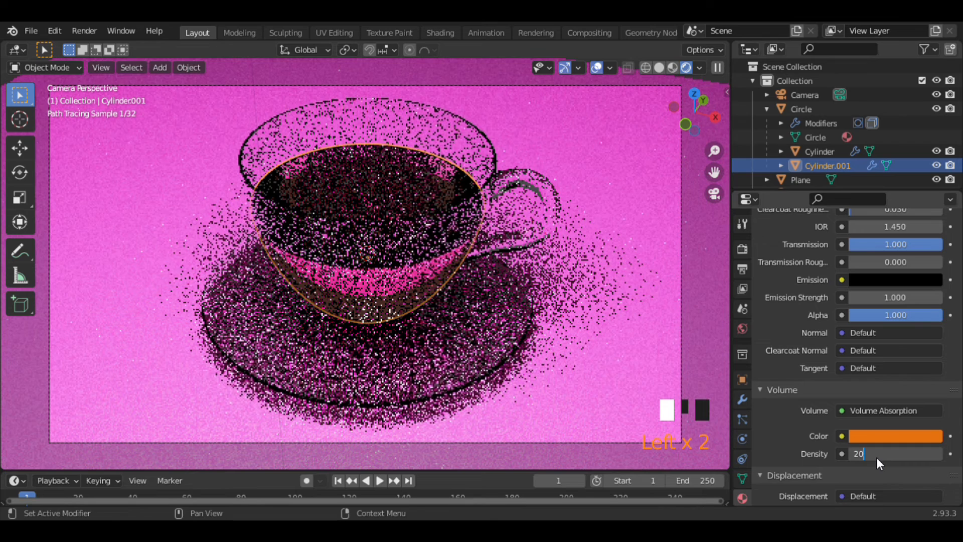
key("Return")
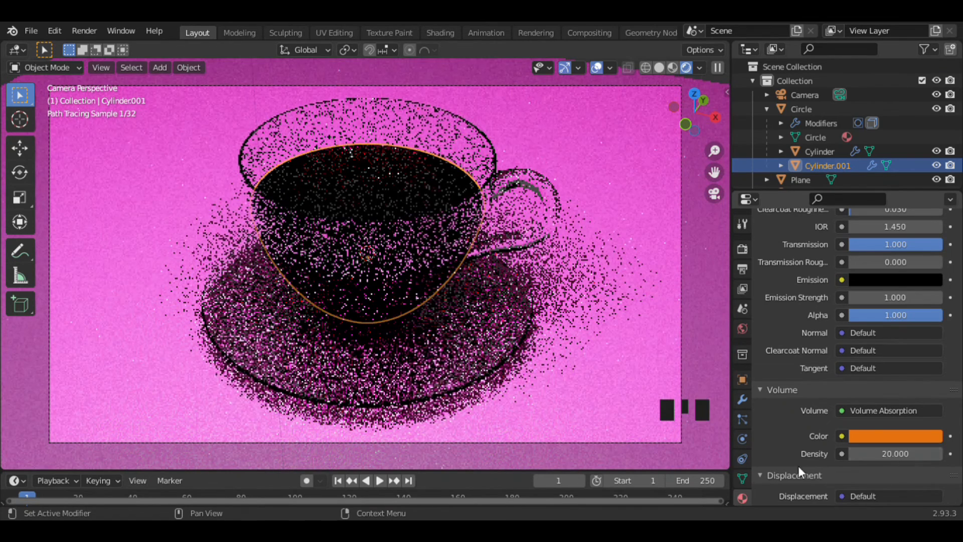
- Examine the rendered coffee in the cup with the liquid deselected
left_click(565, 215)
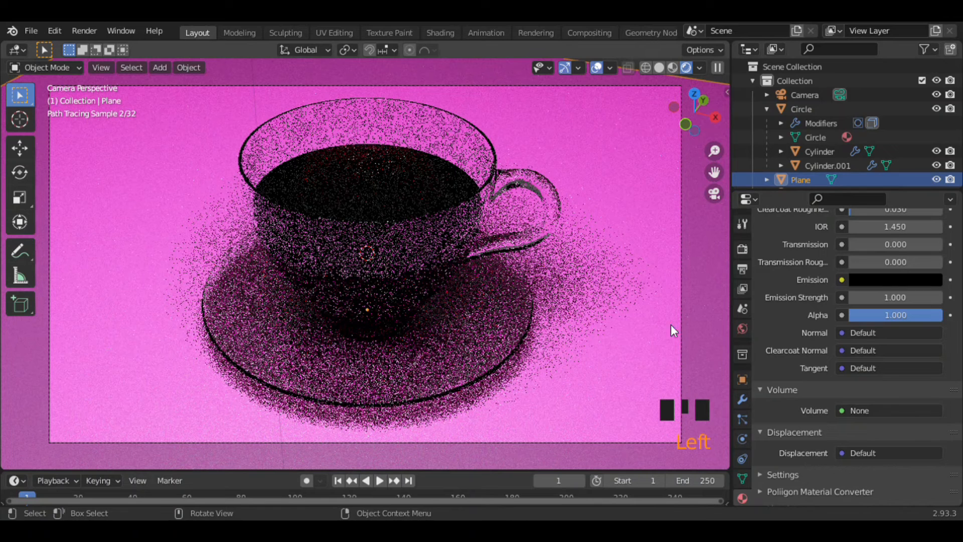
left_click(501, 220)
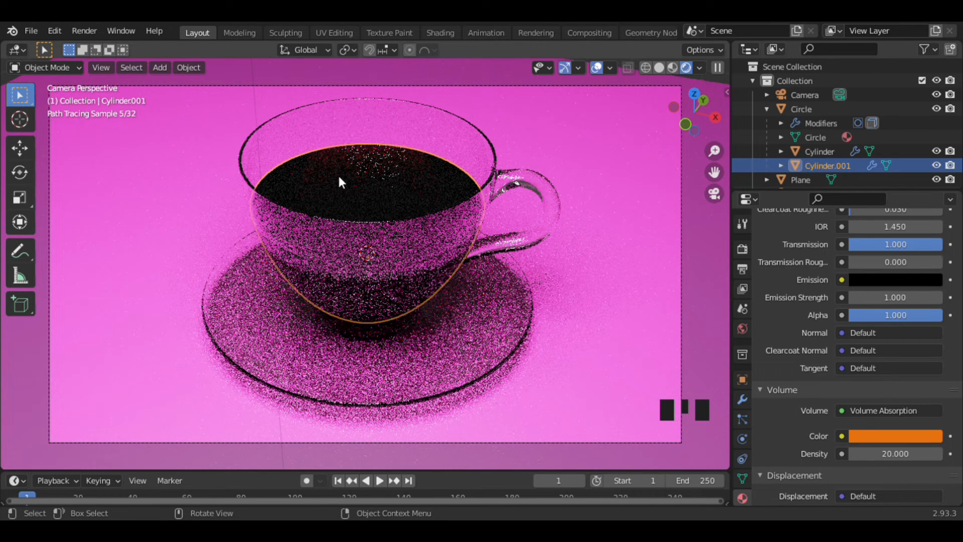
left_click(577, 133)
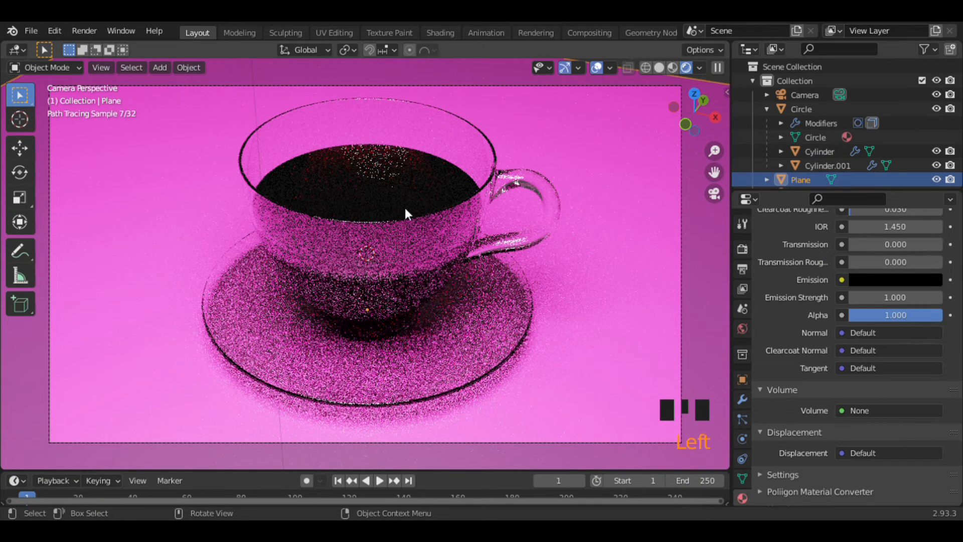
- Shift the liquid's Volume Absorption color slightly toward a redder orange and select the glass cup
left_click(388, 189)
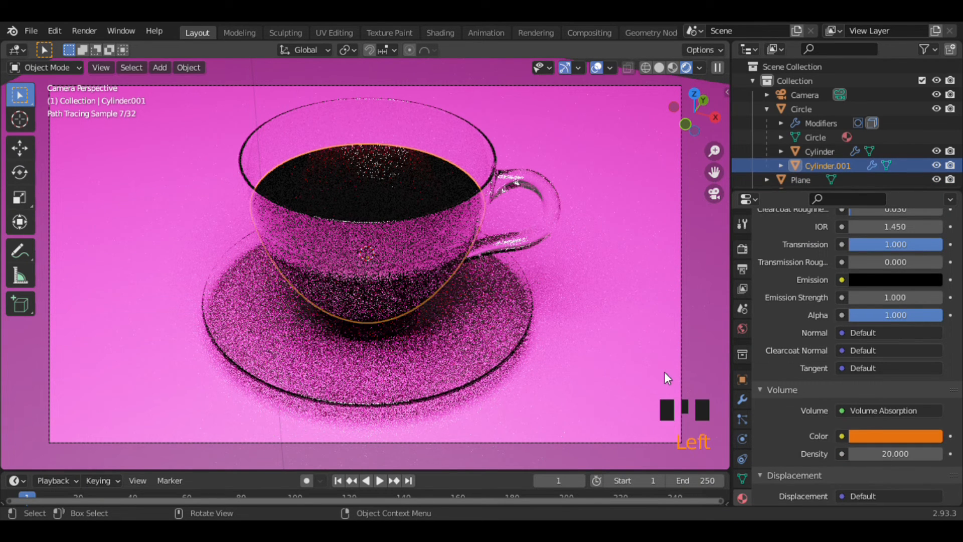
left_click(866, 432)
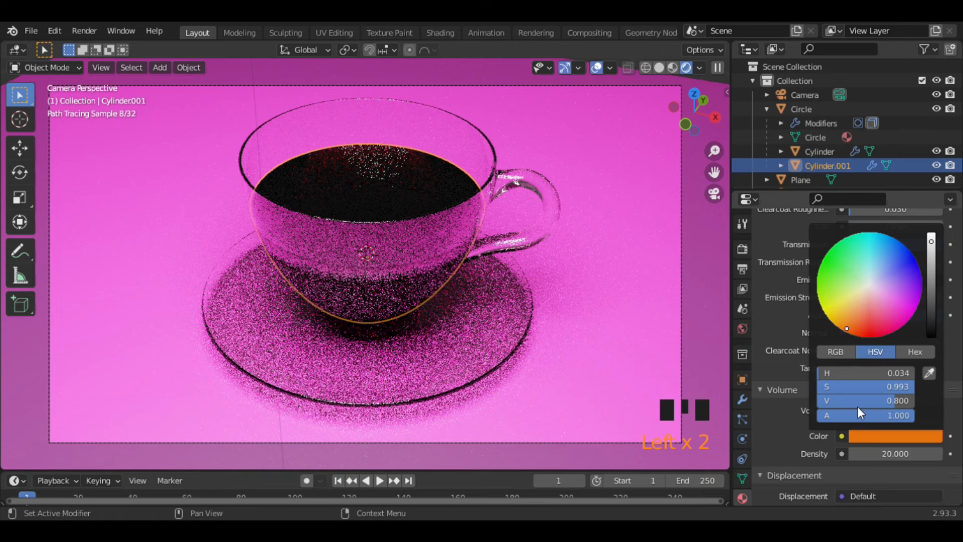
left_click(846, 329)
left_click_drag(846, 329, 851, 327)
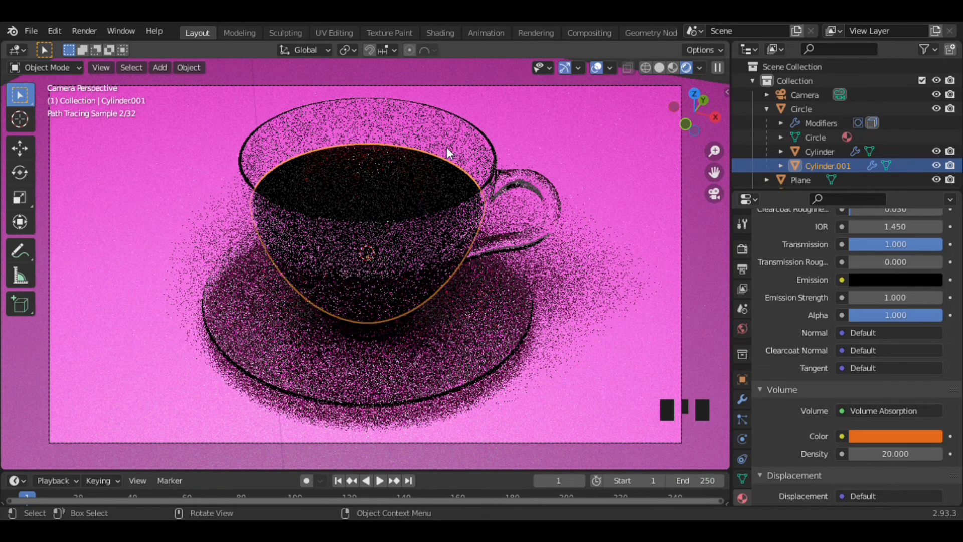
left_click(442, 134)
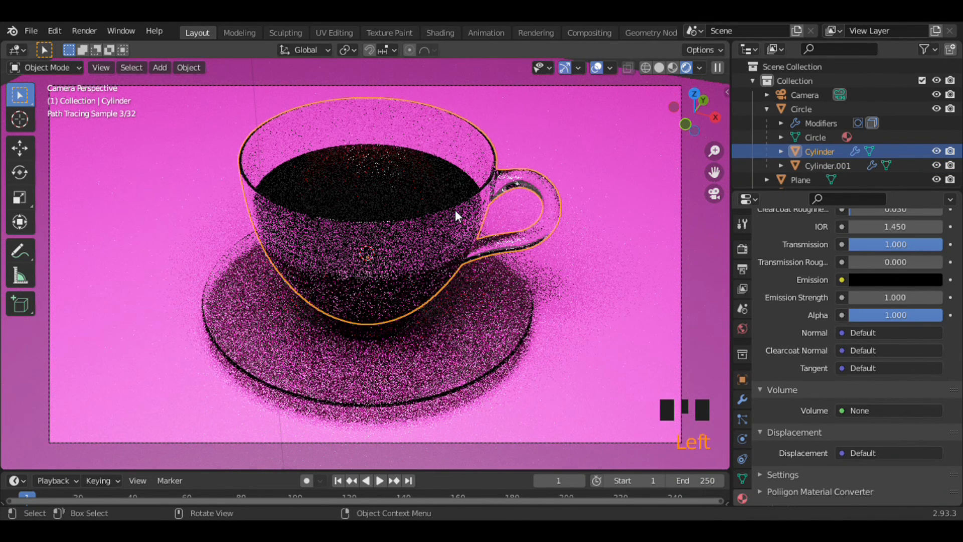